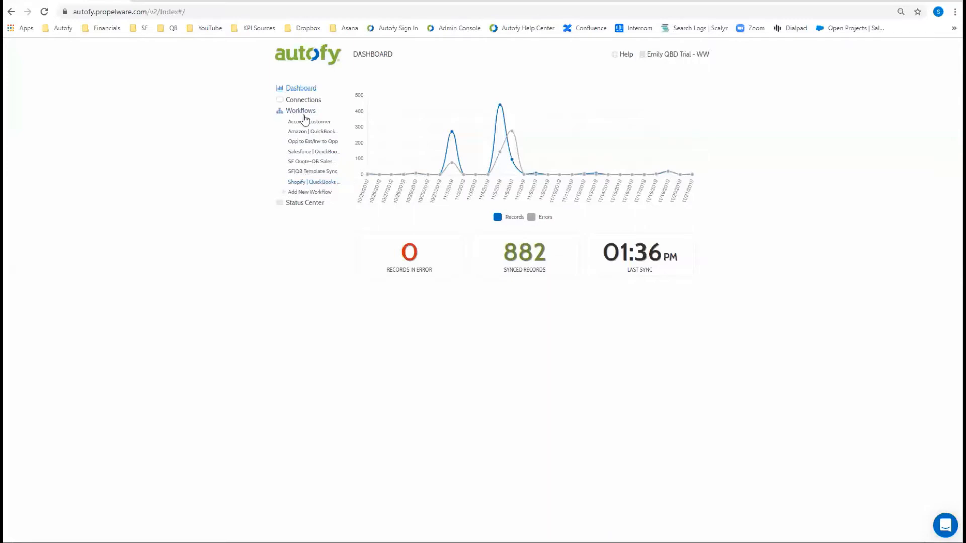
In the workflow list, rename the Account/Customer workflow to "Account --> Customer" and save the name
{"action": "left_click", "coordinate": [306, 114]}
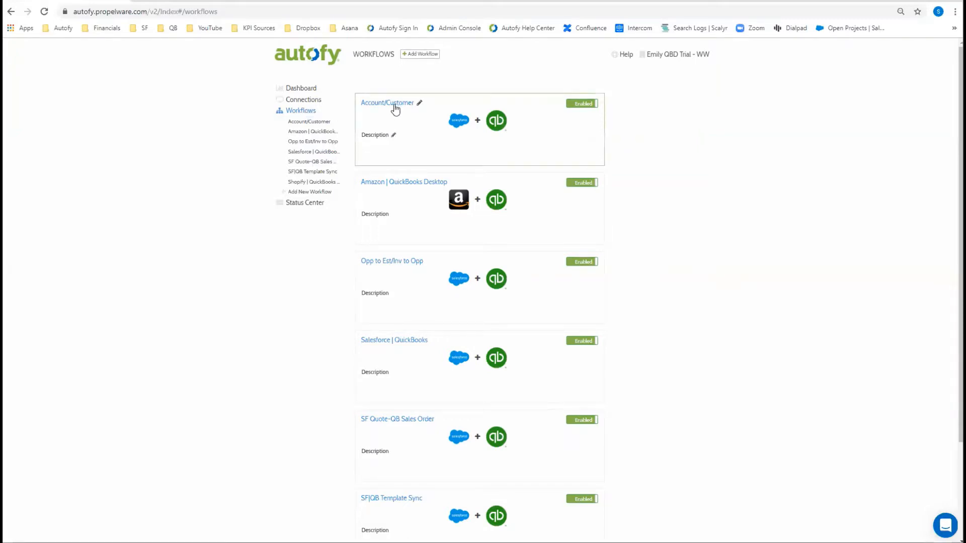
{"action": "left_click", "coordinate": [420, 104]}
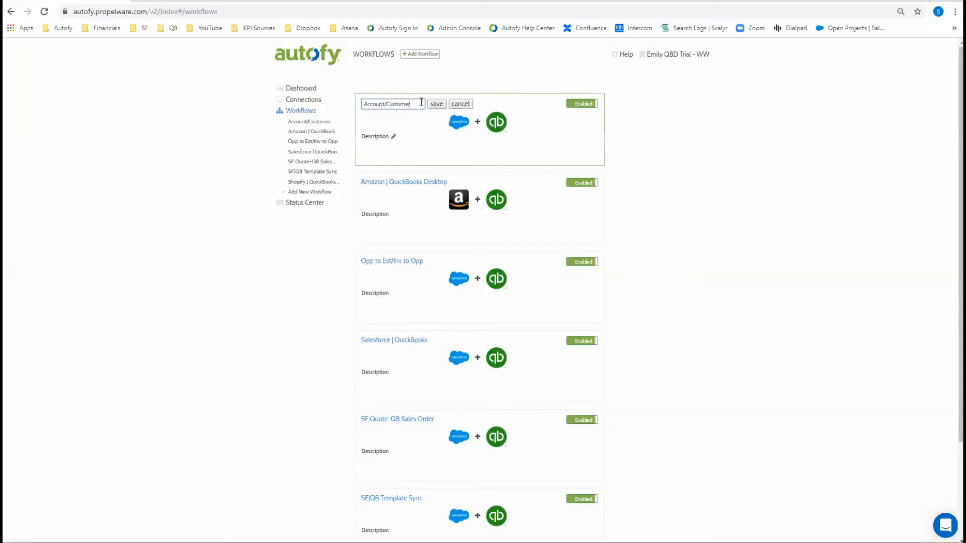
{"action": "left_click_drag", "start_coordinate": [412, 103], "coordinate": [363, 101]}
{"action": "left_click", "coordinate": [389, 103]}
{"action": "key", "text": "BackSpace"}
{"action": "type", "text": "to"}
{"action": "key", "text": "BackSpace"}
{"action": "key", "text": "BackSpace"}
{"action": "key", "text": "BackSpace"}
{"action": "key", "text": "BackSpace"}
{"action": "type", "text": "-->"}
{"action": "left_click", "coordinate": [435, 104]}
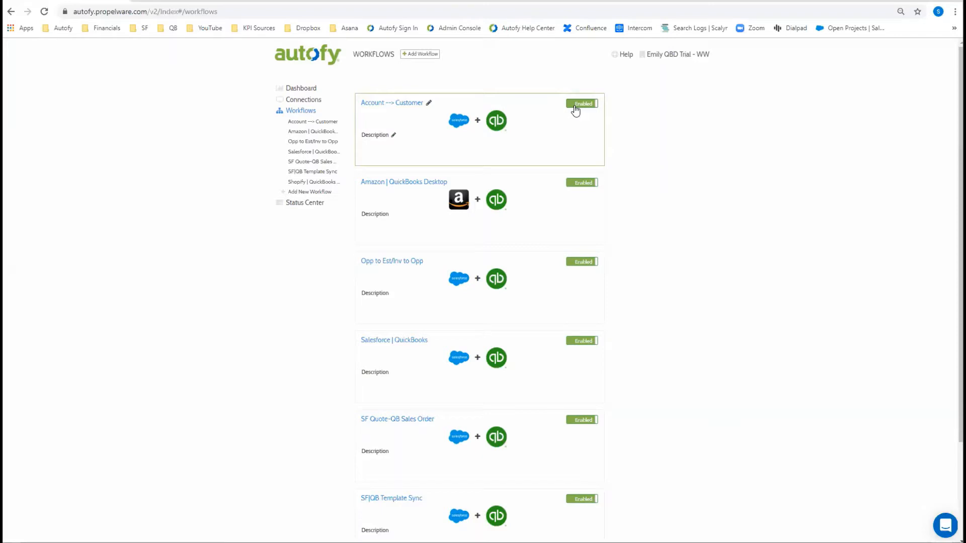
Open the SF|QB Template Sync workflow
{"action": "left_click", "coordinate": [300, 172]}
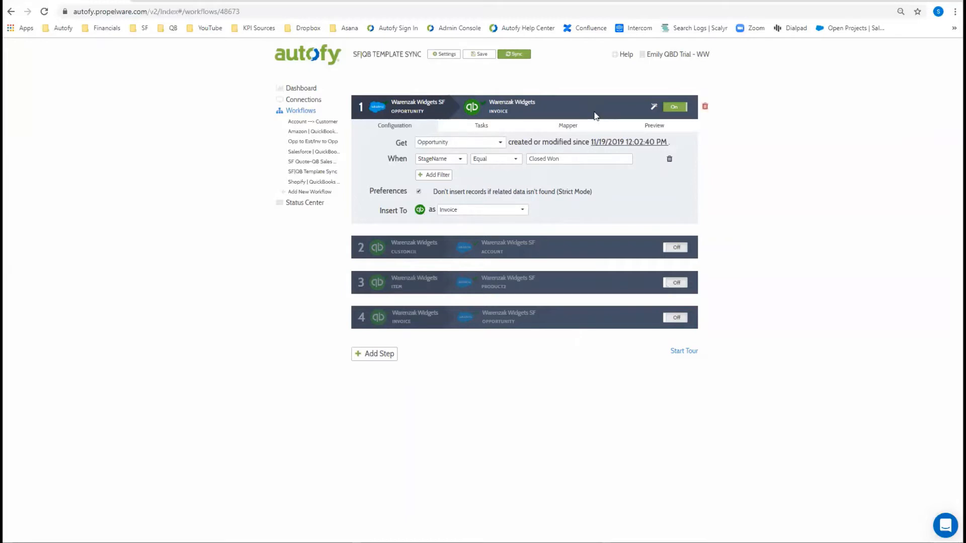
{"action": "left_click", "coordinate": [677, 107]}
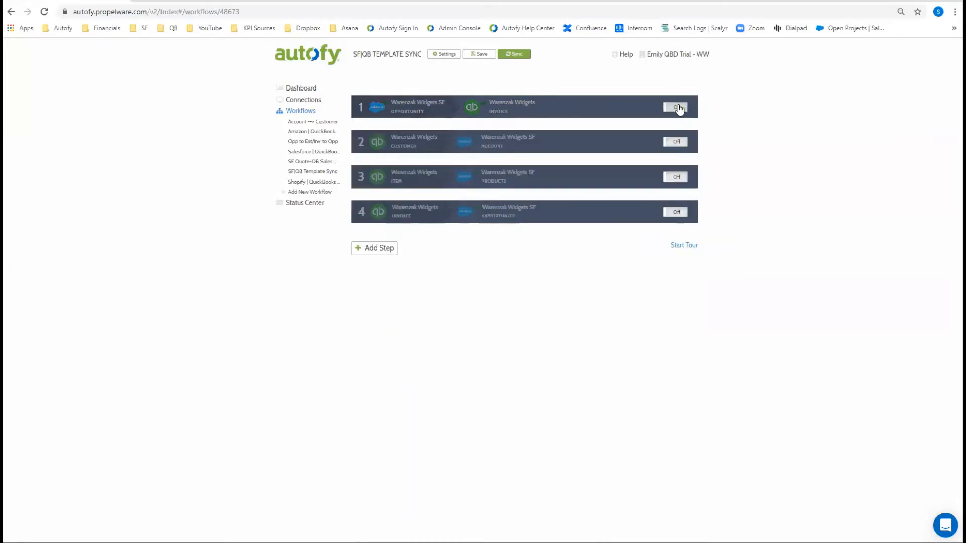
{"action": "left_click", "coordinate": [677, 178]}
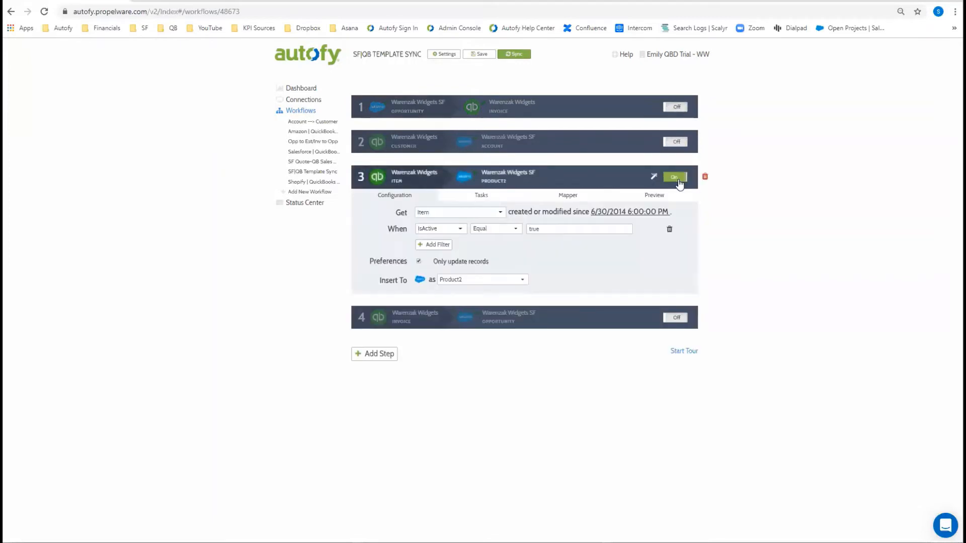
{"action": "left_click", "coordinate": [676, 142]}
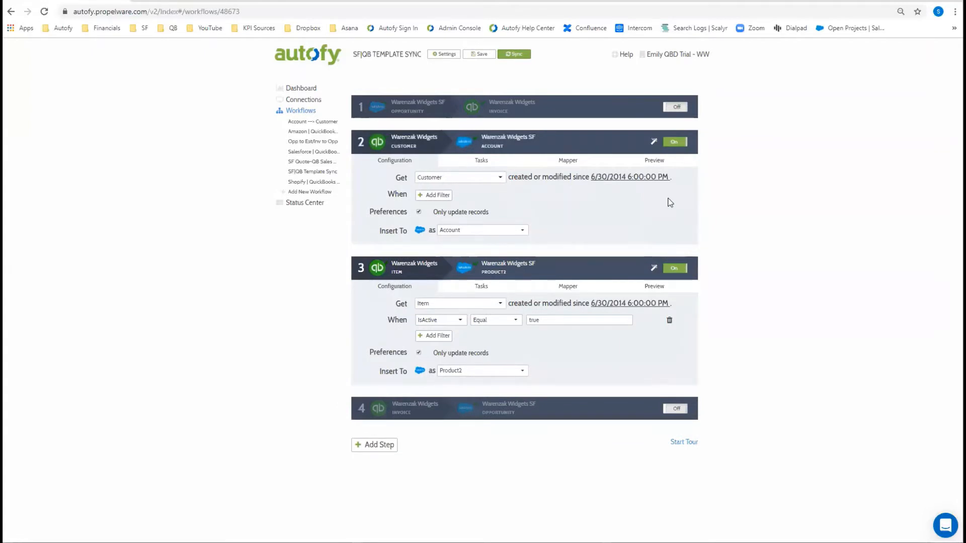
{"action": "left_click", "coordinate": [675, 142]}
{"action": "left_click", "coordinate": [674, 181]}
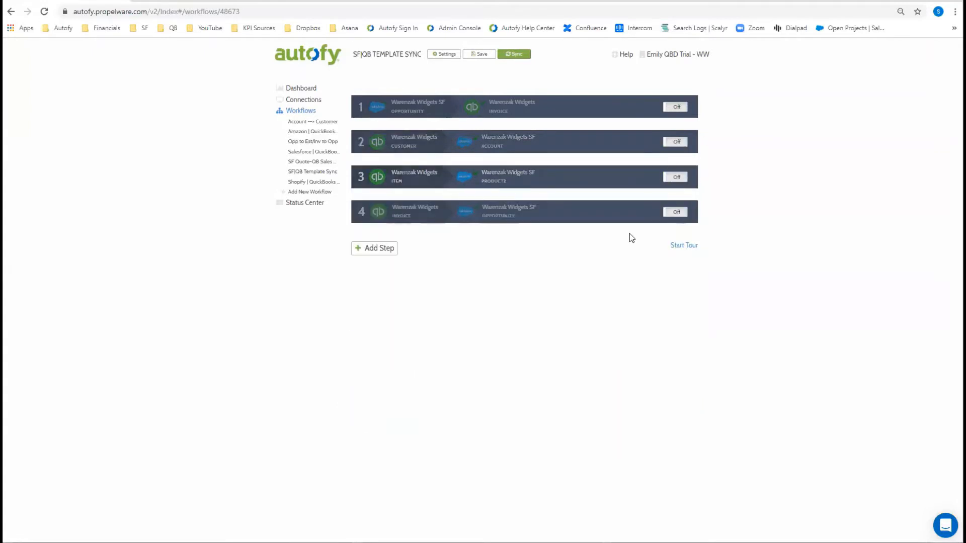
{"action": "left_click", "coordinate": [671, 108]}
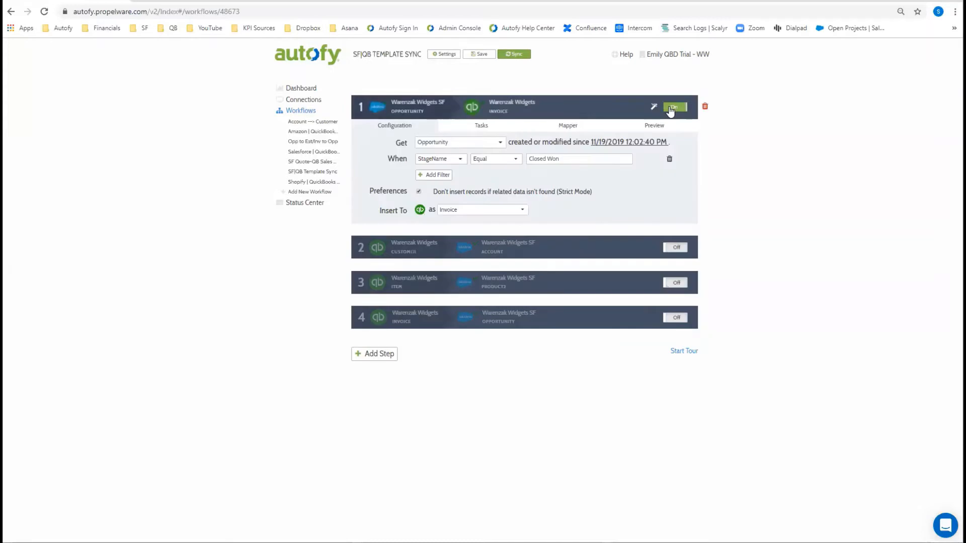
Turn on step 4, the QuickBooks invoice to Salesforce opportunity sync, and save the workflow
{"action": "left_click", "coordinate": [673, 318]}
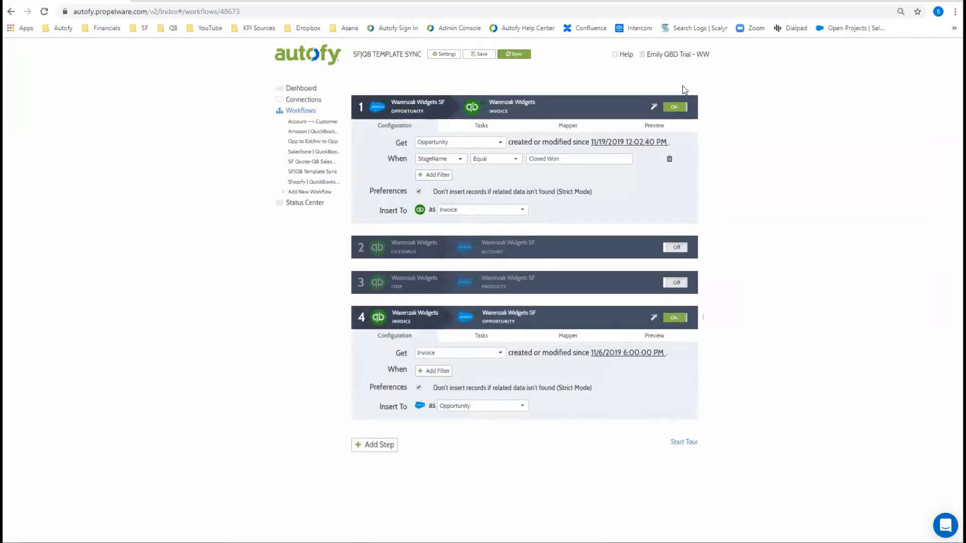
{"action": "left_click", "coordinate": [481, 56]}
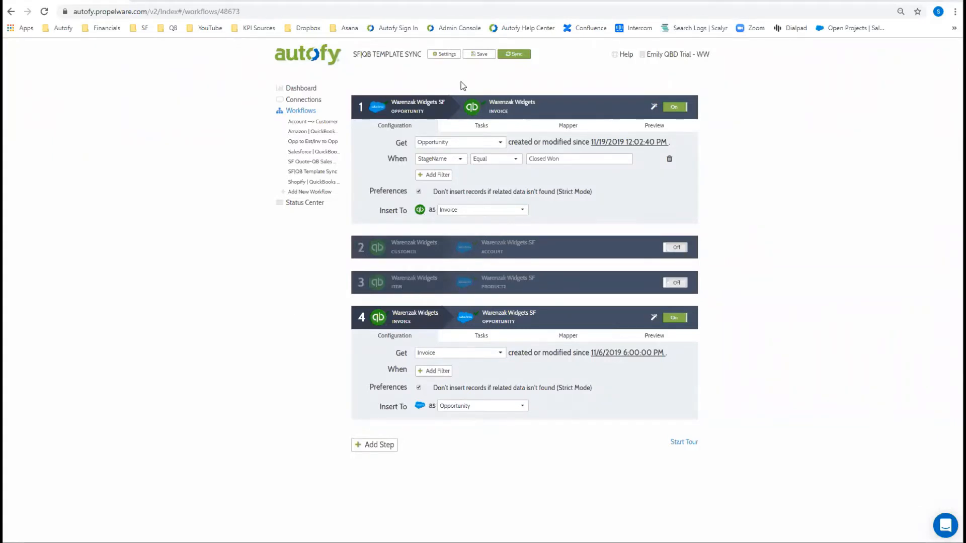
Set the created-or-modified-since date of step 1, opportunity to invoice, to 11/21/2019 8:20 AM
{"action": "mouse_move", "coordinate": [389, 104]}
{"action": "left_click", "coordinate": [616, 145]}
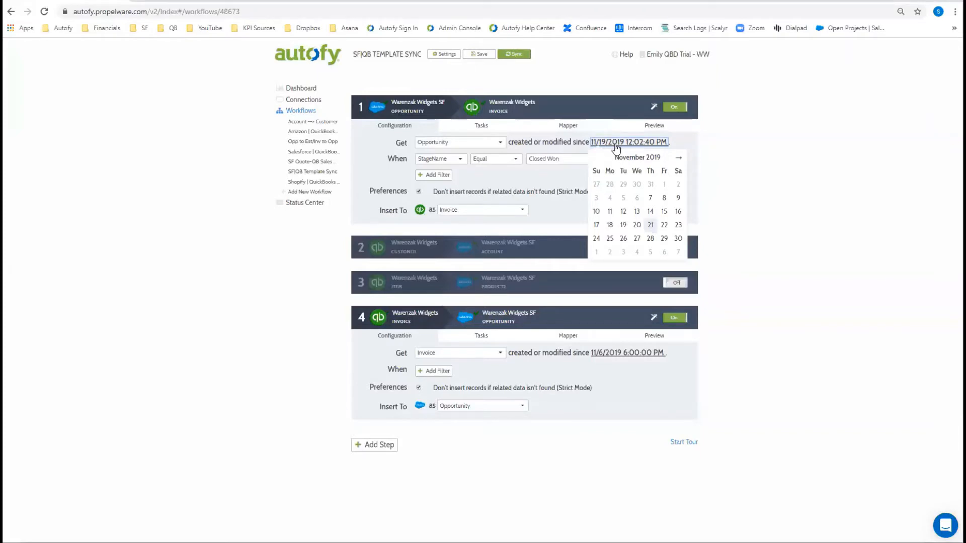
{"action": "left_click", "coordinate": [652, 229]}
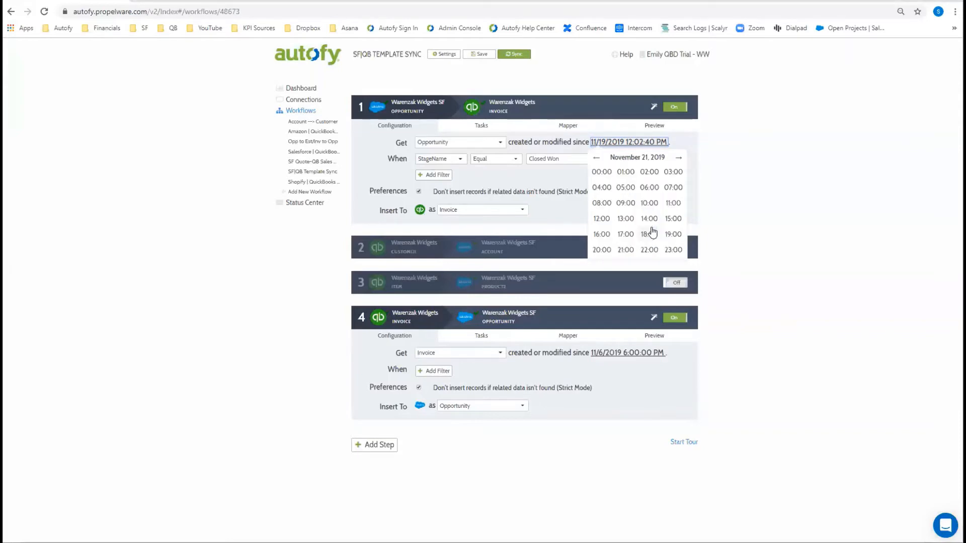
{"action": "left_click", "coordinate": [605, 206]}
{"action": "left_click", "coordinate": [602, 188]}
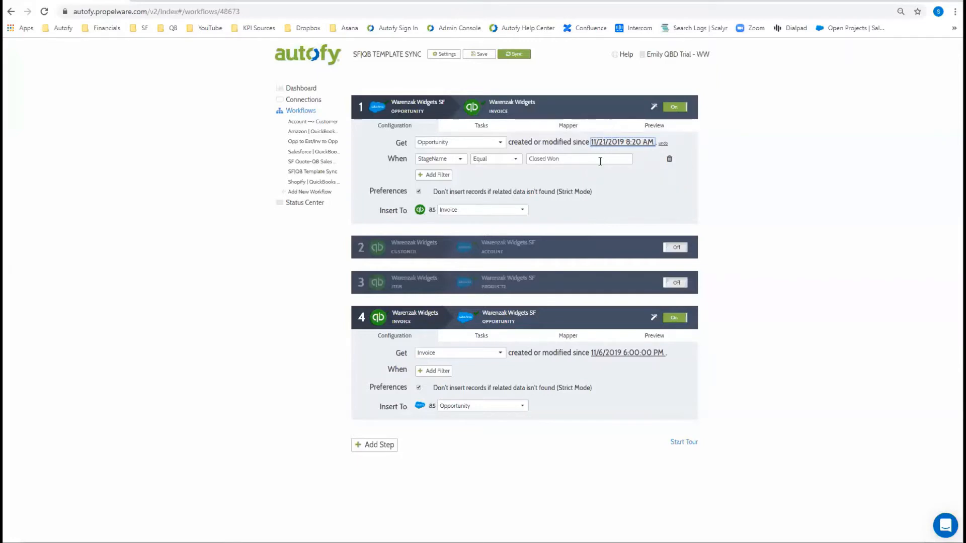
{"action": "left_click", "coordinate": [624, 143]}
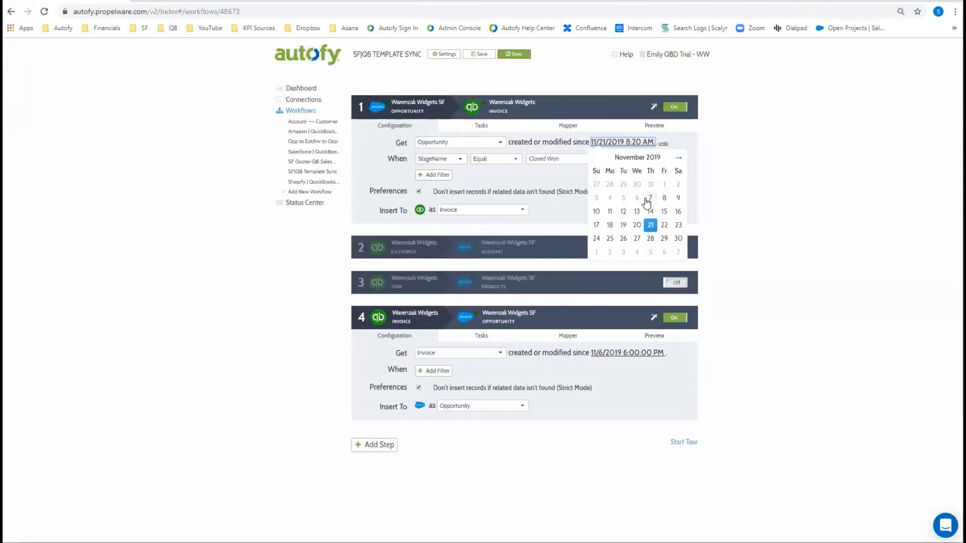
{"action": "left_click", "coordinate": [726, 150]}
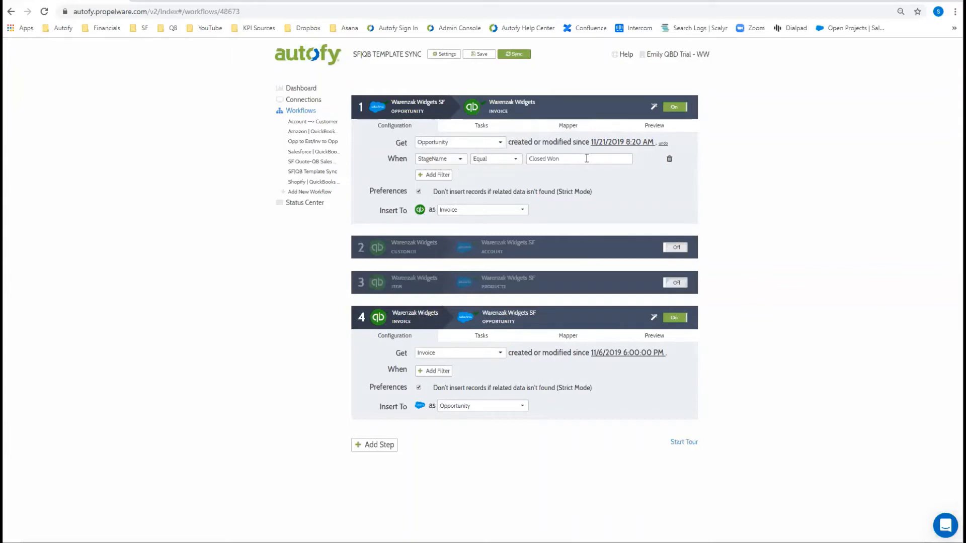
Add an empty filter row to step 1, delete it again, and save the workflow
{"action": "left_click", "coordinate": [443, 175]}
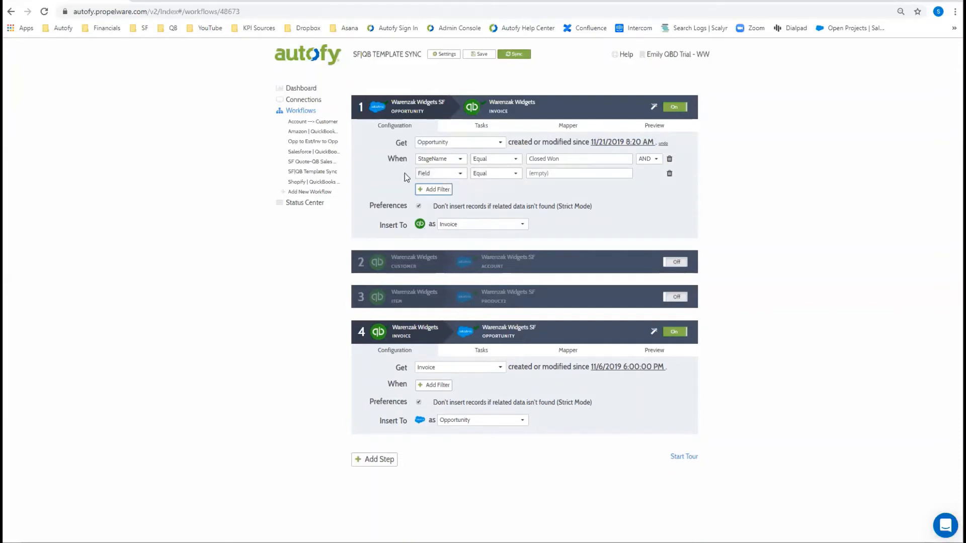
{"action": "left_click", "coordinate": [669, 173]}
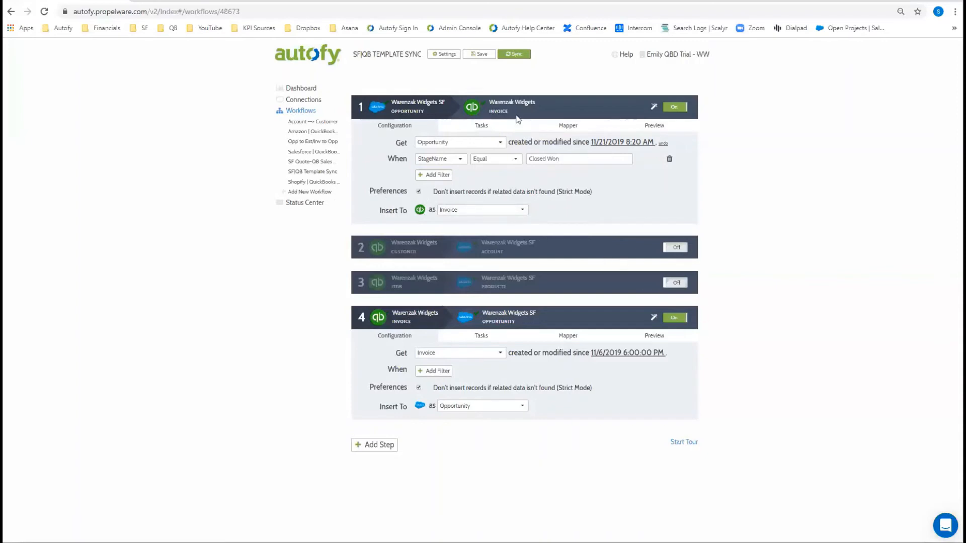
{"action": "left_click", "coordinate": [481, 59]}
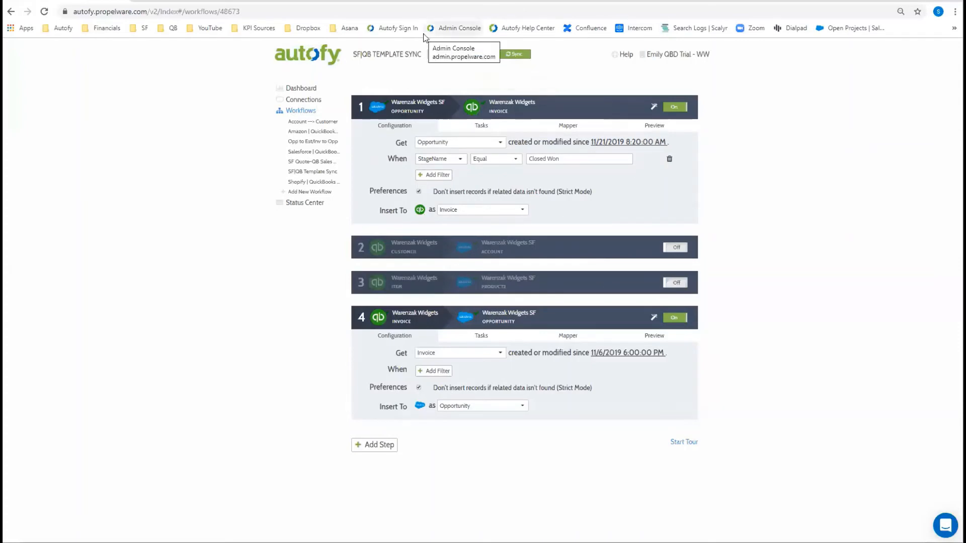
Enable the sync scheduler in the Shopify | QuickBooks Desktop workflow's settings with a sync interval of 30 min
{"action": "left_click", "coordinate": [313, 182]}
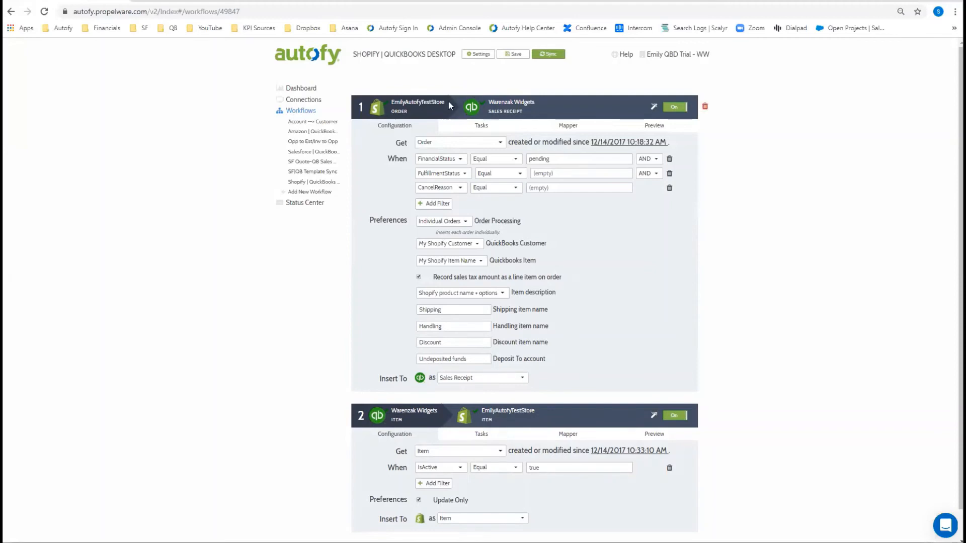
{"action": "left_click", "coordinate": [479, 54]}
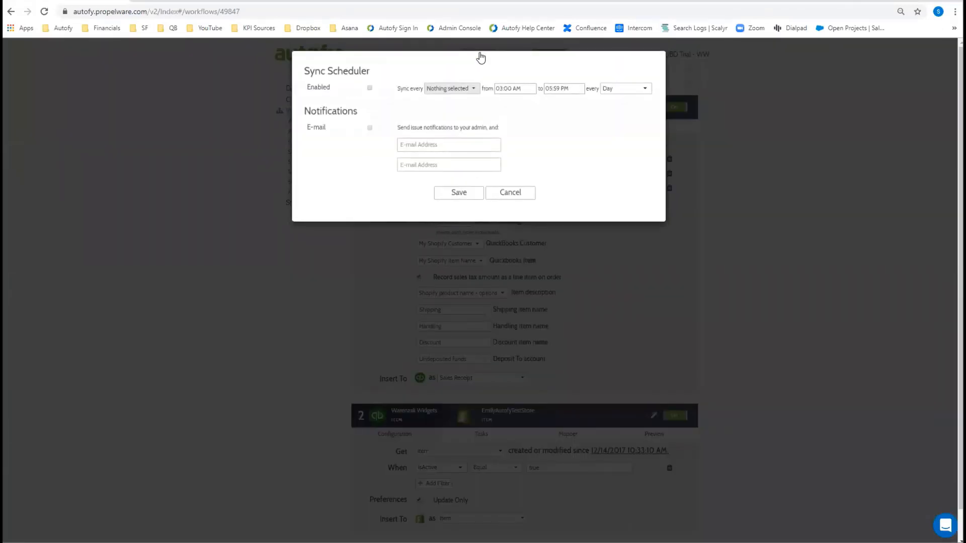
{"action": "left_click", "coordinate": [369, 88]}
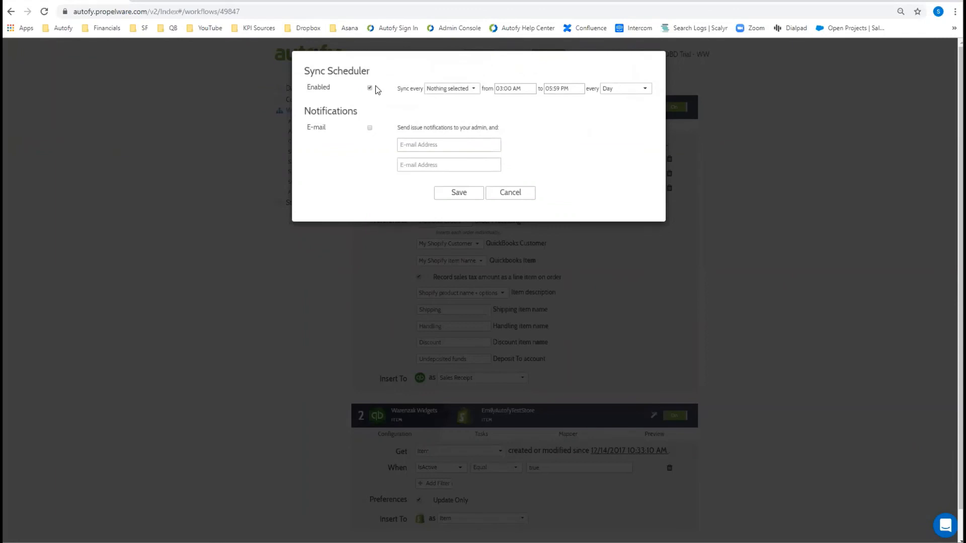
{"action": "left_click", "coordinate": [445, 90]}
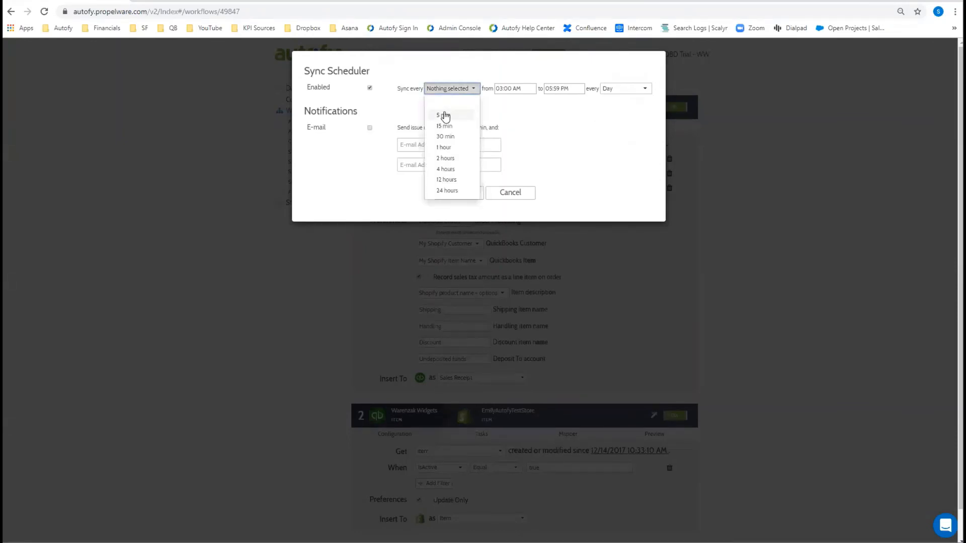
{"action": "left_click", "coordinate": [451, 136]}
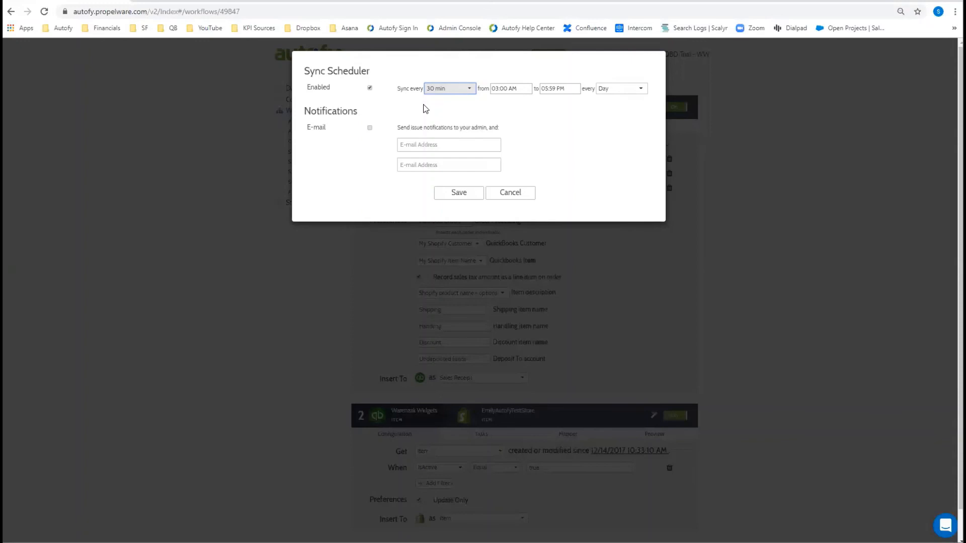
Set the schedule to run from 06:00 AM to 02:59 PM every weekday and save the workflow settings
{"action": "left_click", "coordinate": [527, 86]}
{"action": "left_click", "coordinate": [528, 86]}
{"action": "left_click", "coordinate": [528, 86]}
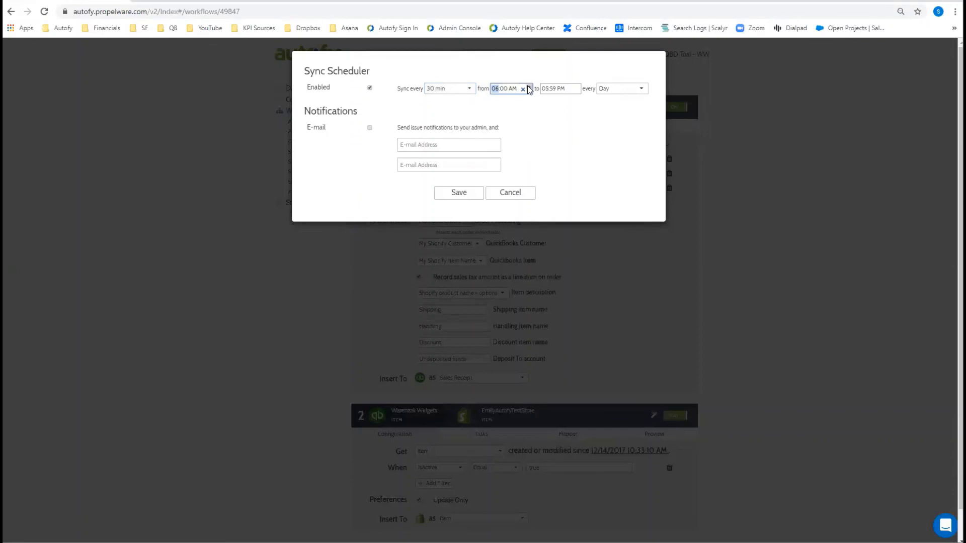
{"action": "left_click", "coordinate": [578, 91]}
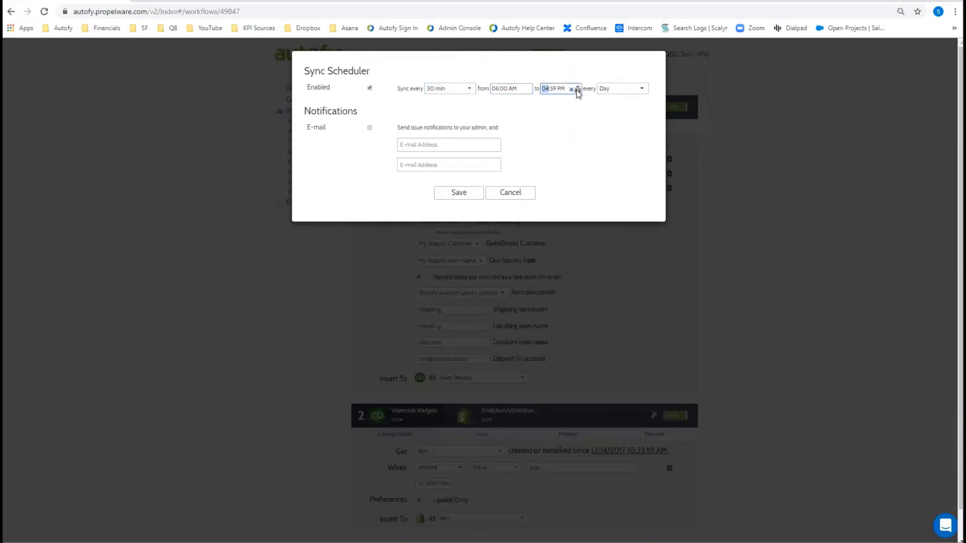
{"action": "left_click", "coordinate": [578, 91]}
{"action": "left_click", "coordinate": [608, 92]}
{"action": "left_click", "coordinate": [613, 106]}
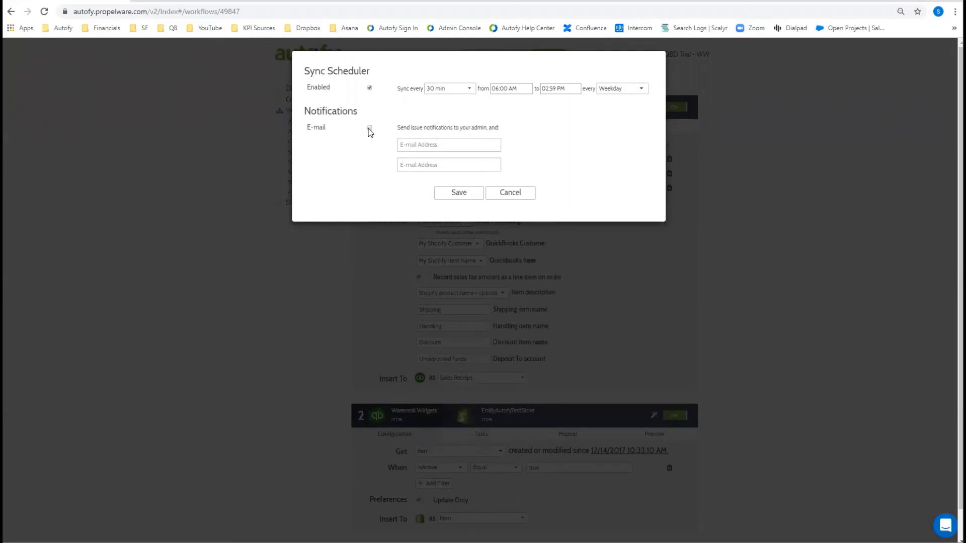
{"action": "left_click", "coordinate": [458, 194]}
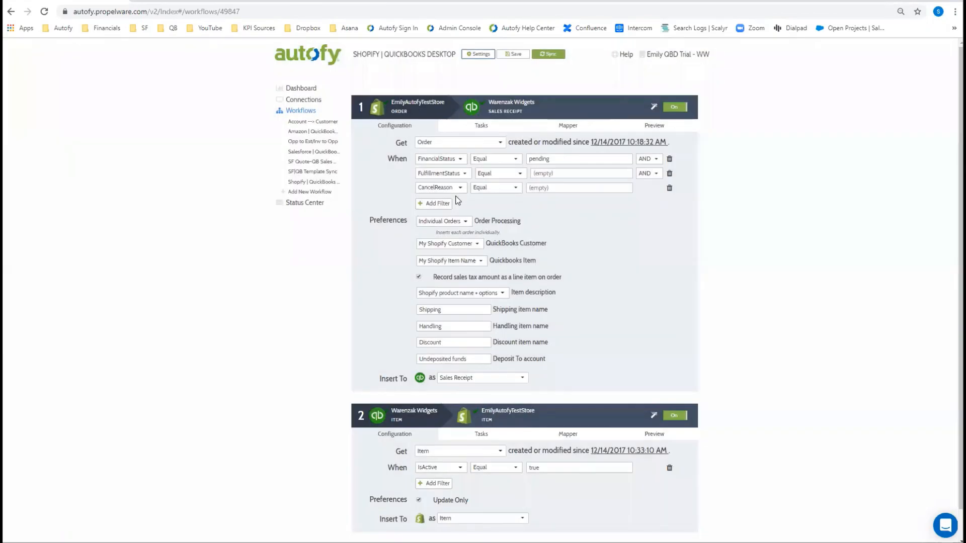